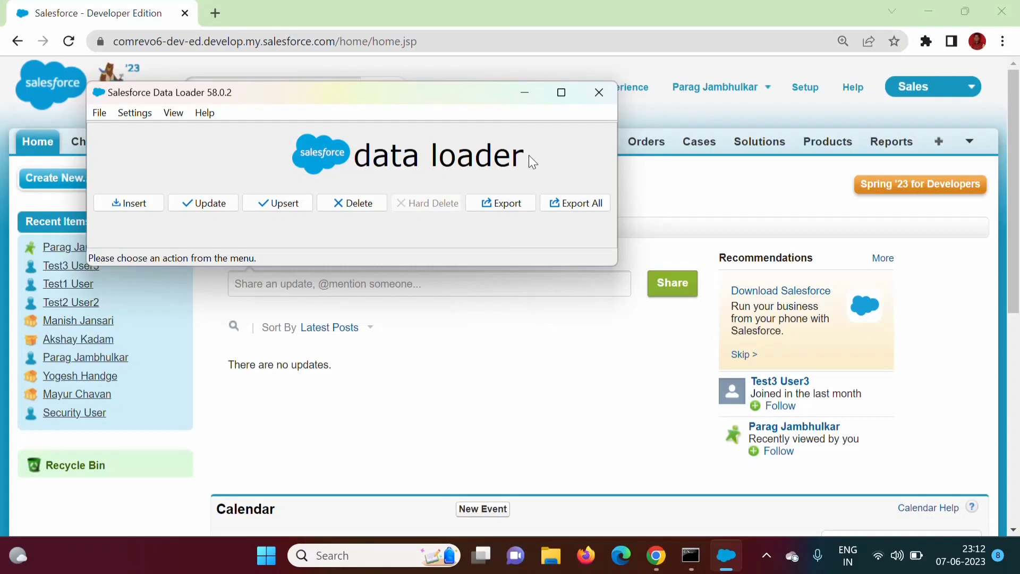
Step: Bring the browser's Salesforce Classic home page in front of Data Loader
click(701, 194)
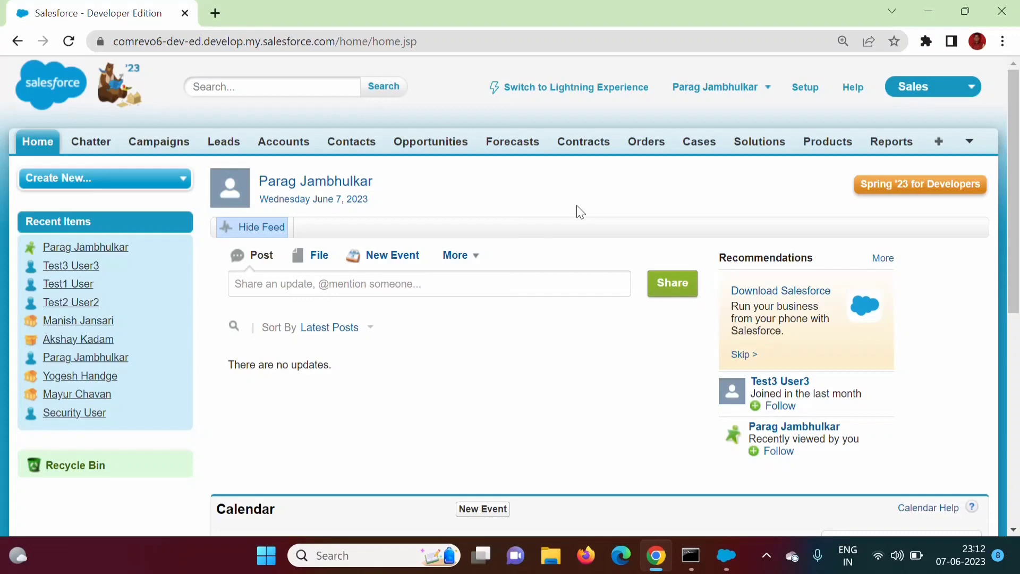
Step: Search Setup for 'data export' and open the Data Export page under Data Management
click(803, 87)
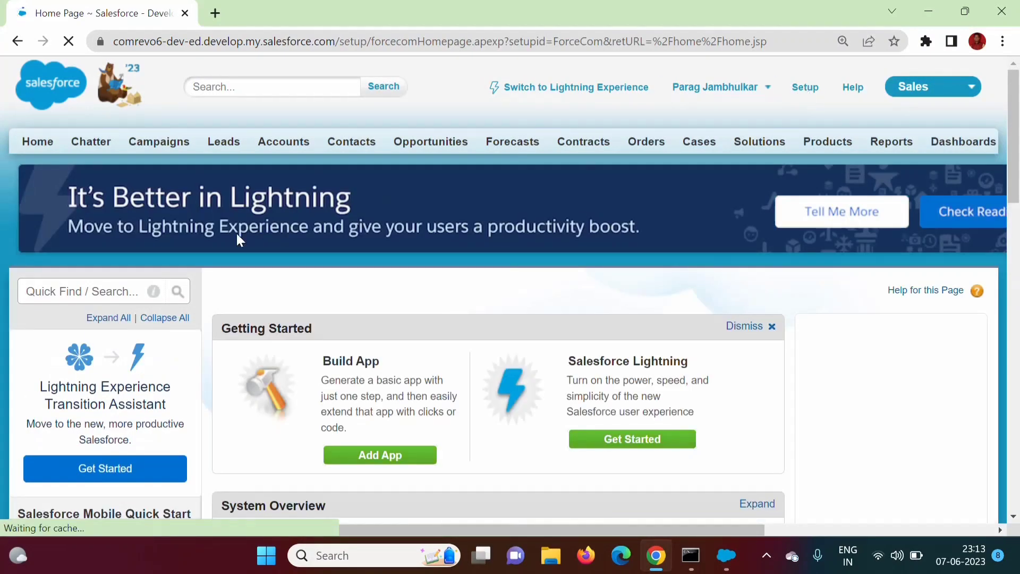
click(66, 291)
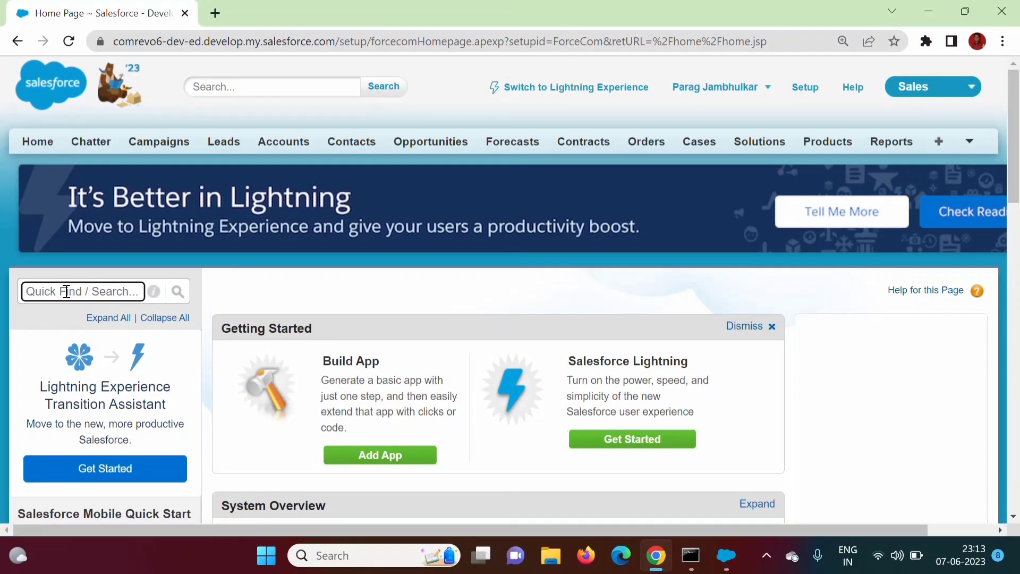
text(data exp)
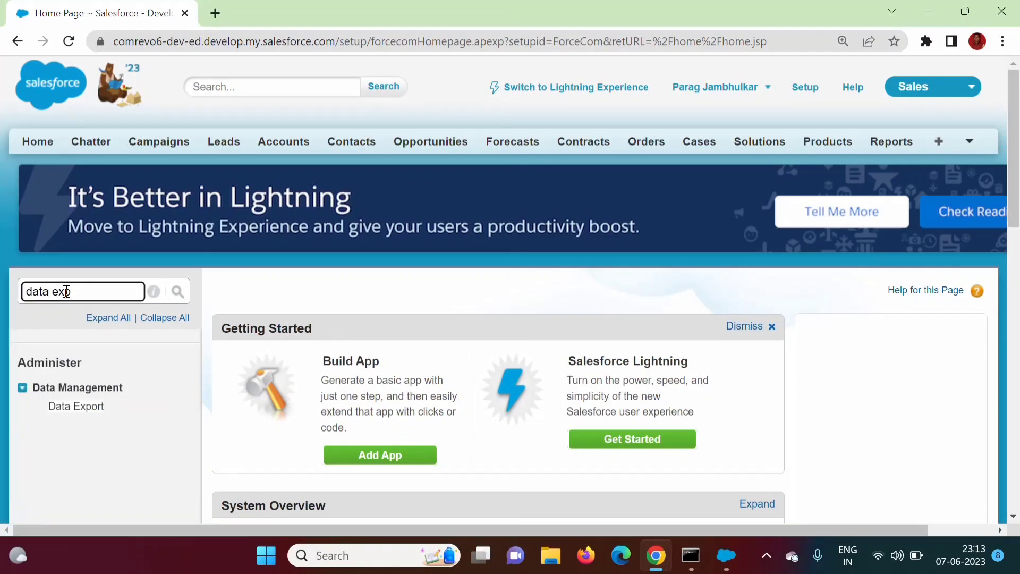
text(ort)
click(72, 408)
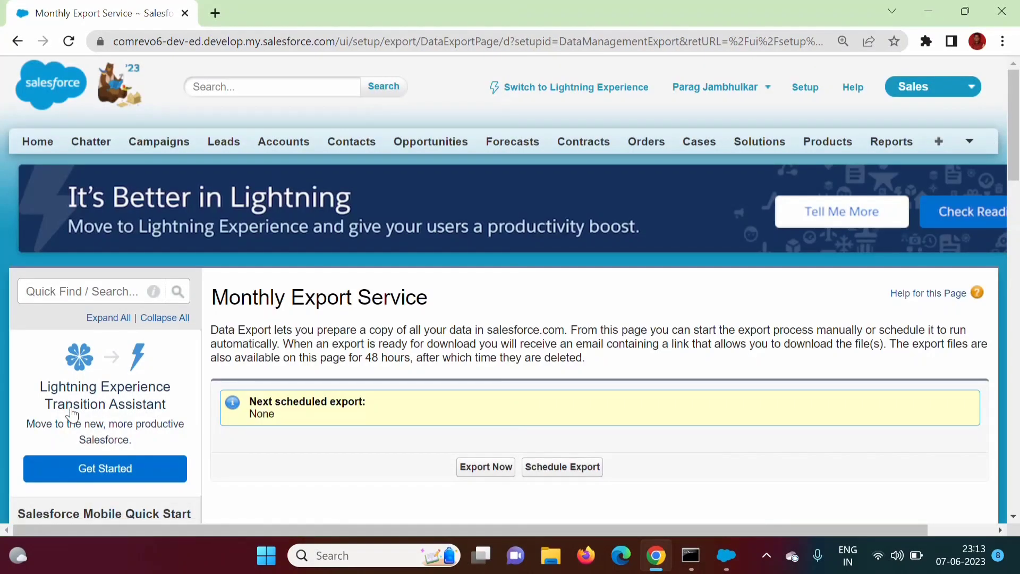
scroll(1014, 205, down, 2)
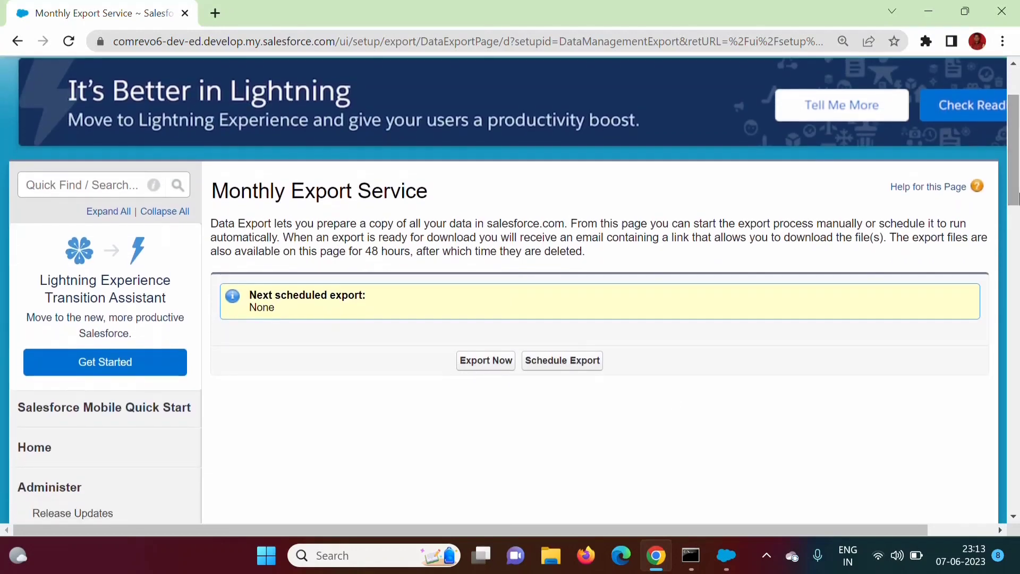
mouse_move(725, 555)
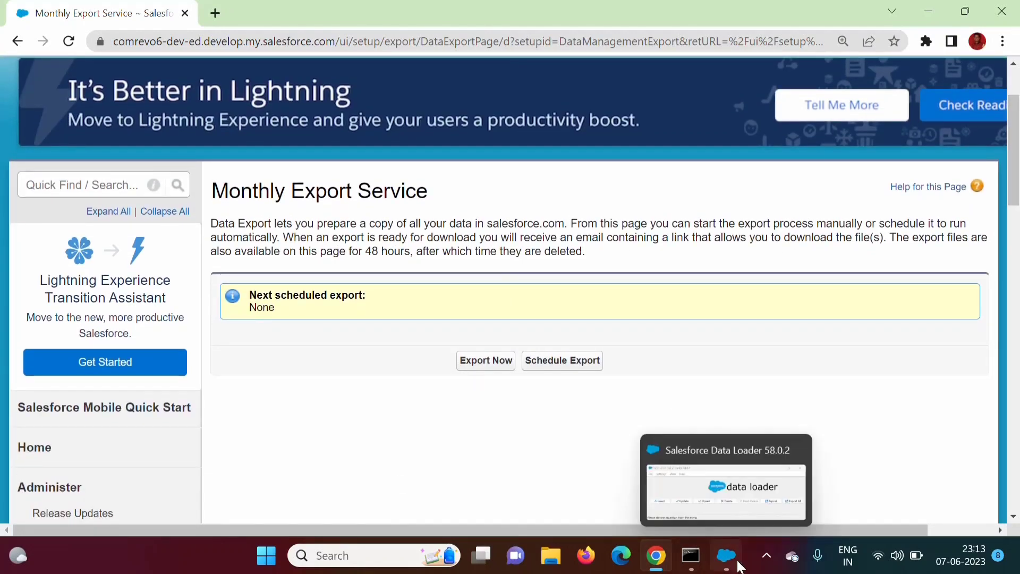
click(739, 561)
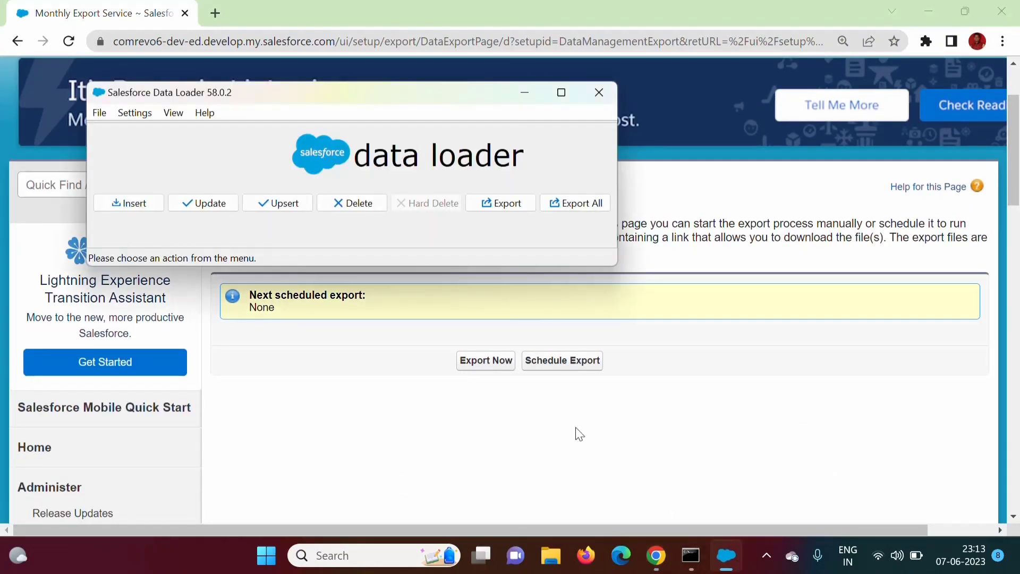
drag(1014, 177, 1018, 182)
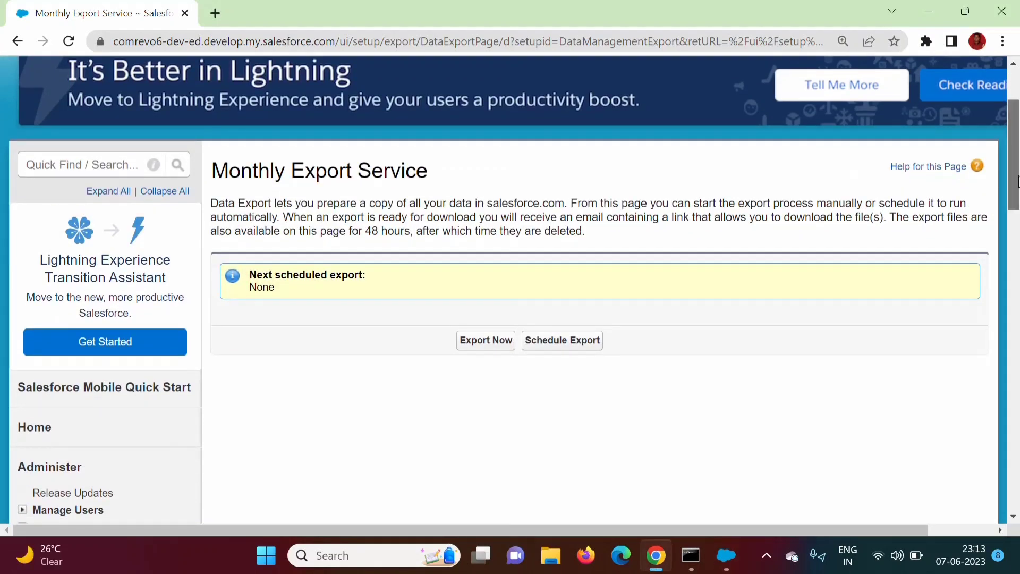
drag(1017, 182, 1018, 118)
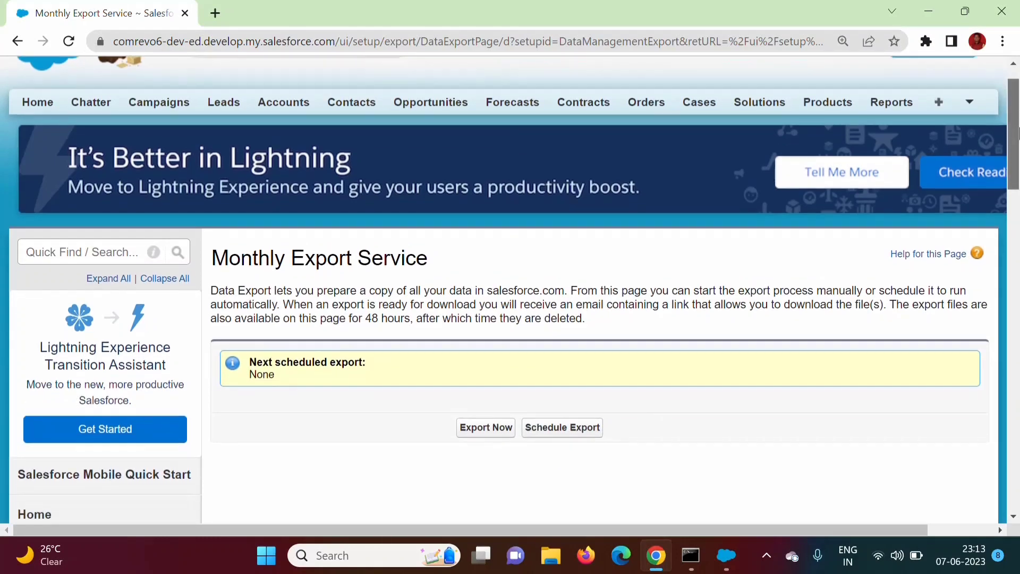
drag(1018, 121, 1017, 156)
click(726, 556)
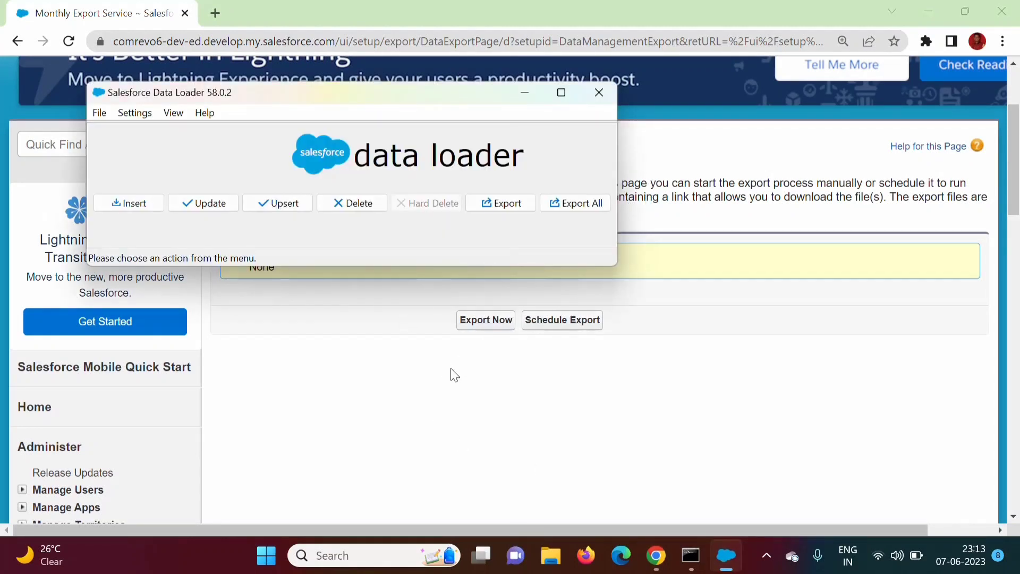
click(522, 201)
click(411, 381)
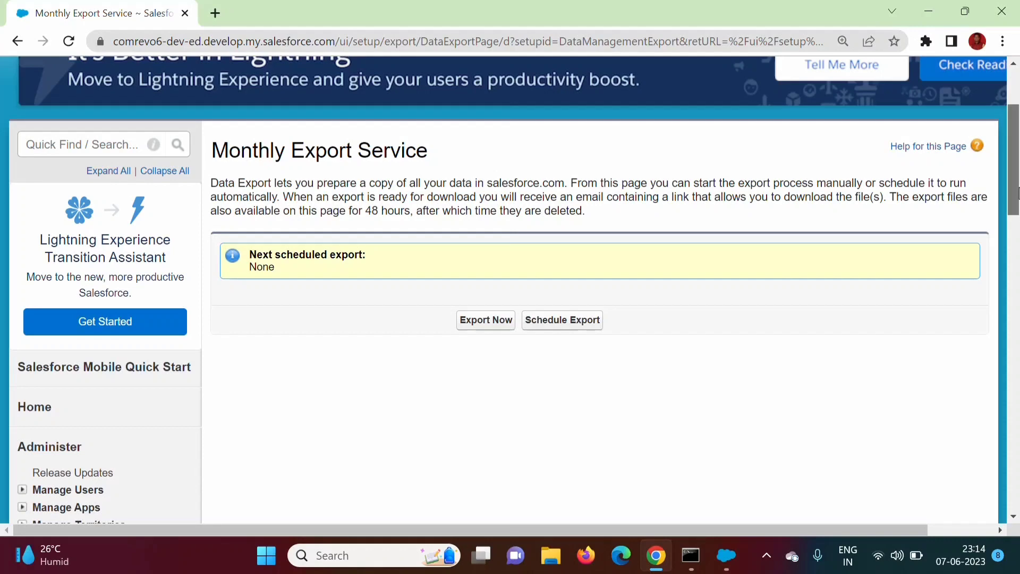
scroll(1016, 157, up, 2)
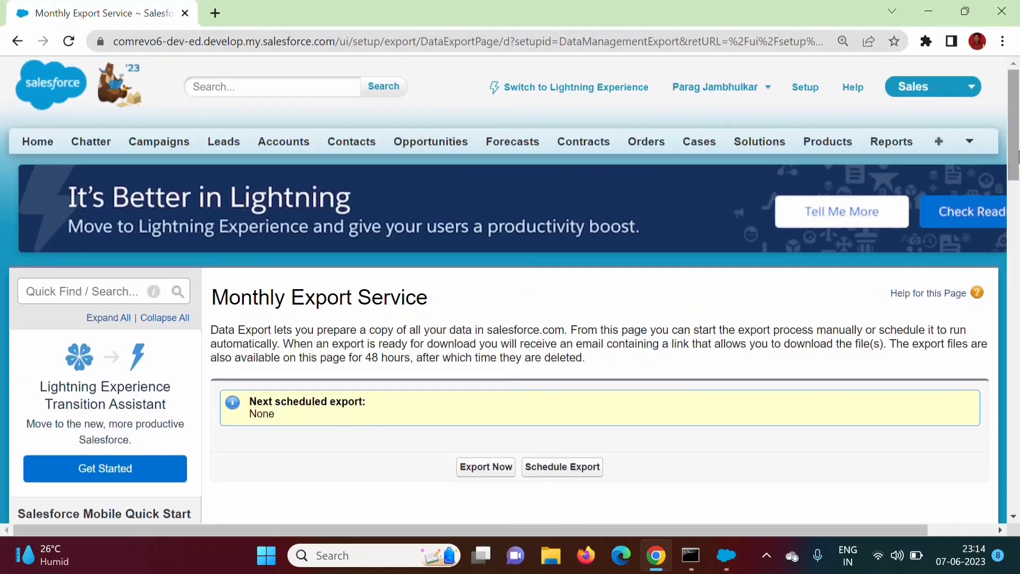
click(805, 89)
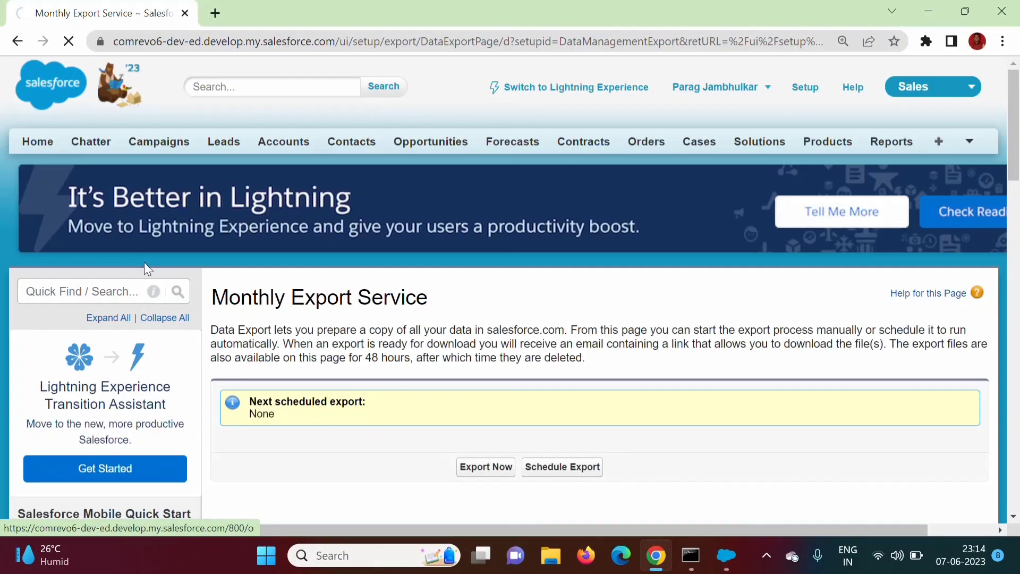
click(60, 293)
text(data )
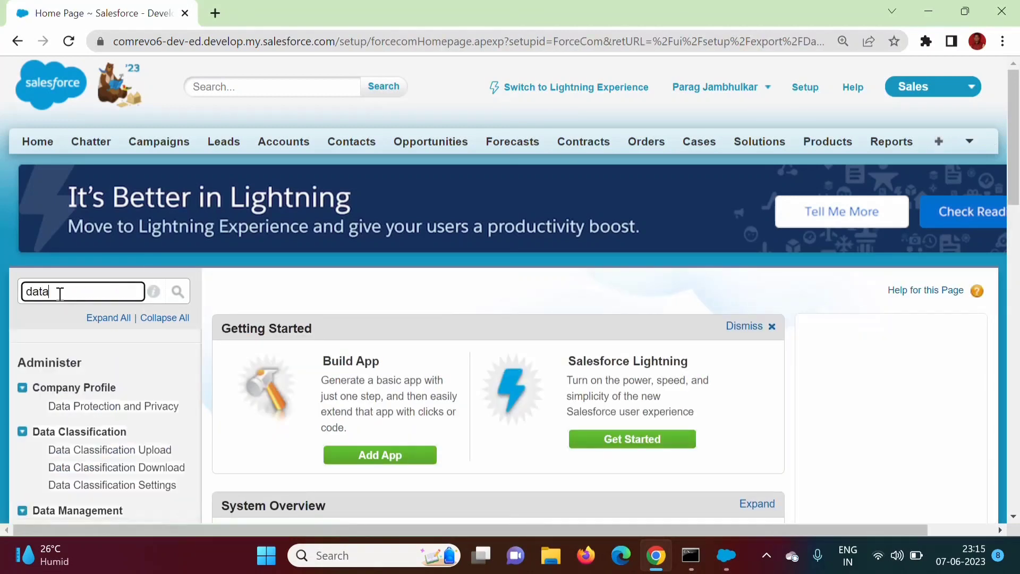
text(export)
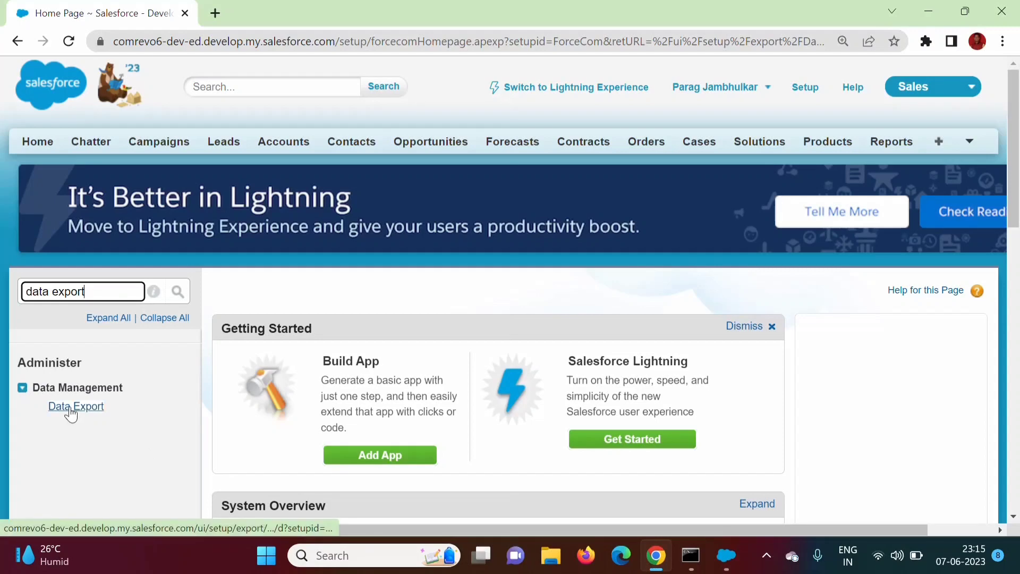
click(71, 408)
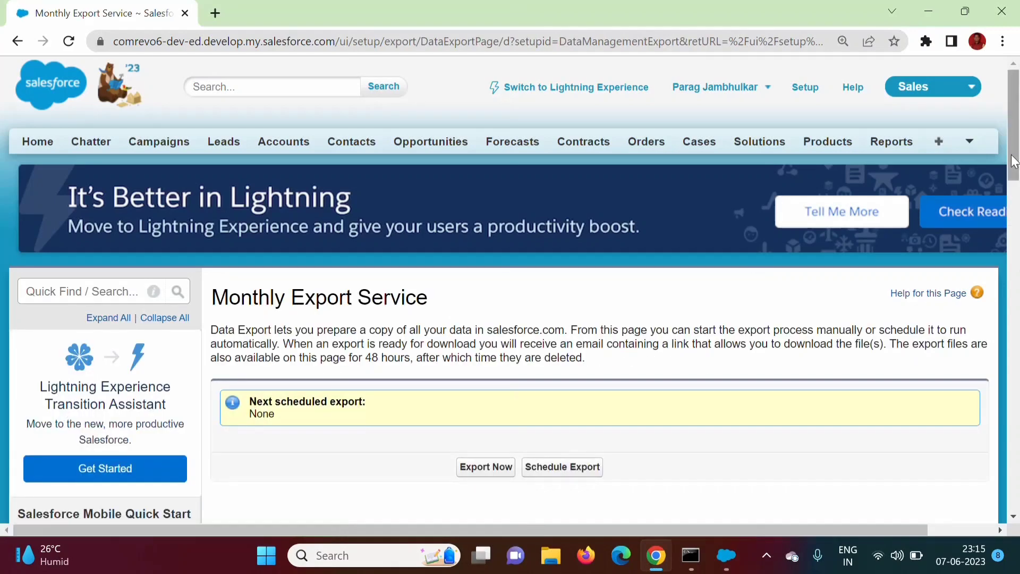
drag(1014, 161, 1013, 210)
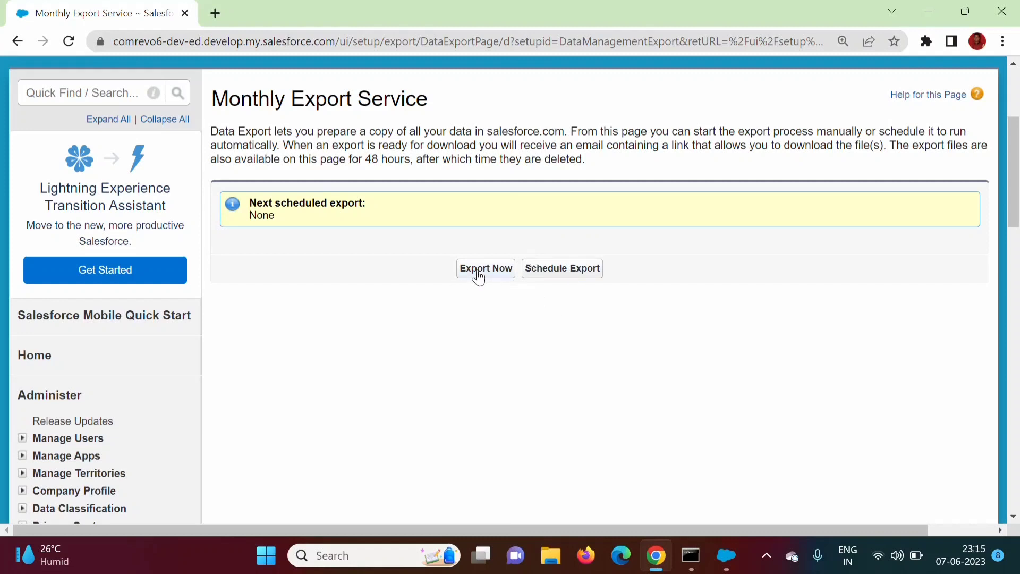
Step: Choose a manual export and include Account, Lead, Student__c and Teacher__c records
click(480, 268)
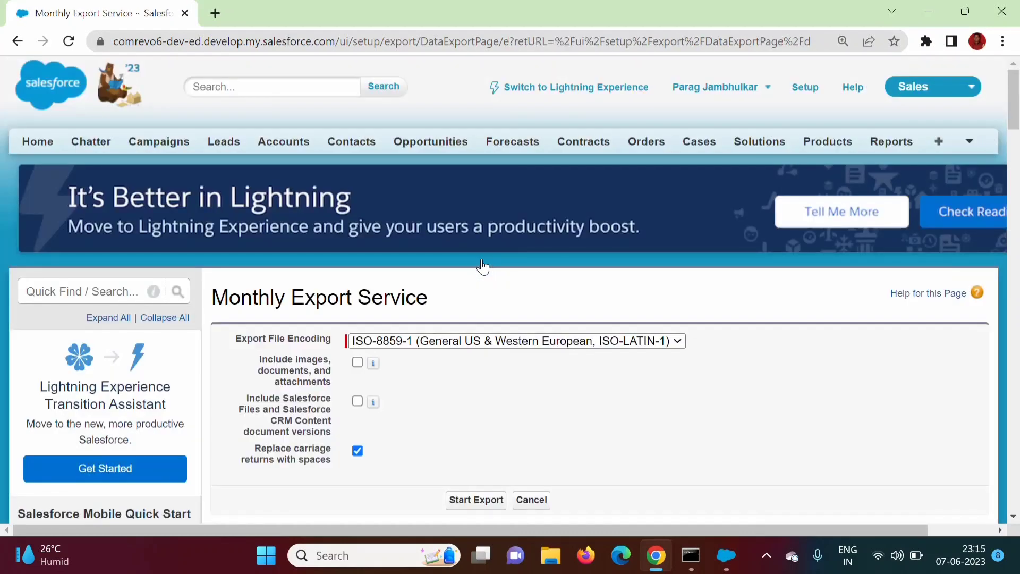
drag(1012, 115, 1012, 167)
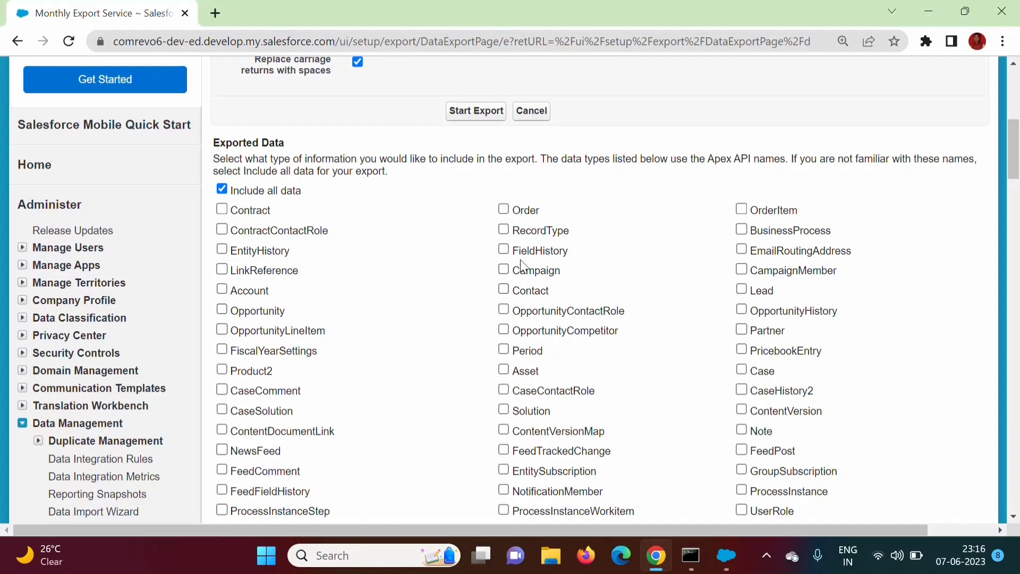
drag(1014, 162, 1014, 168)
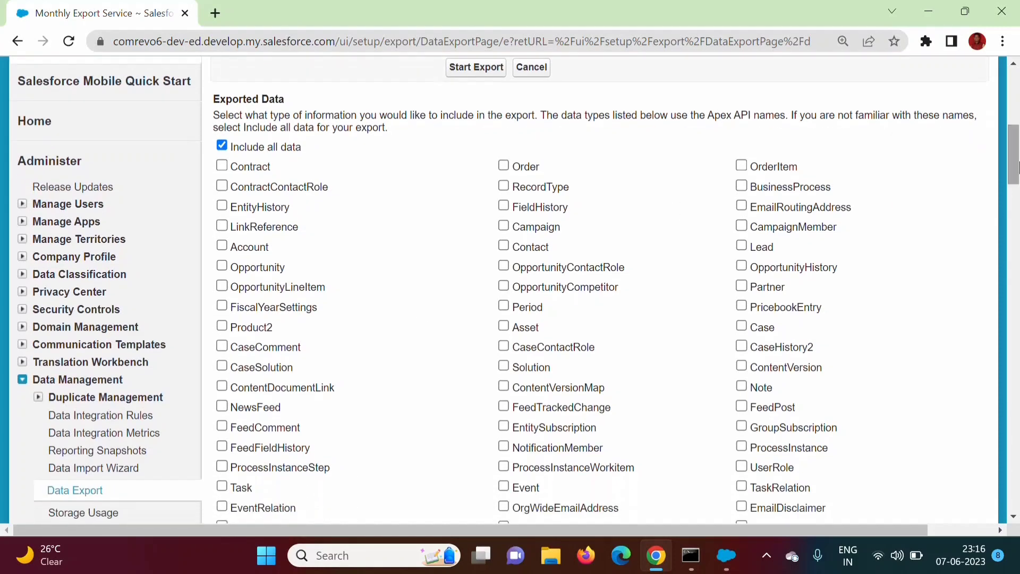
click(223, 248)
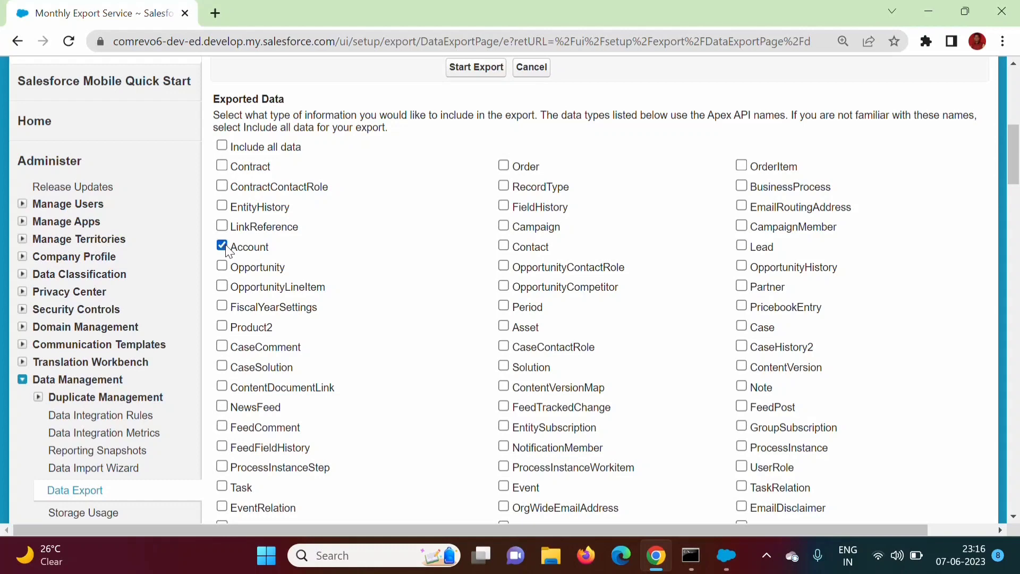
click(741, 247)
scroll(797, 247, down, 1)
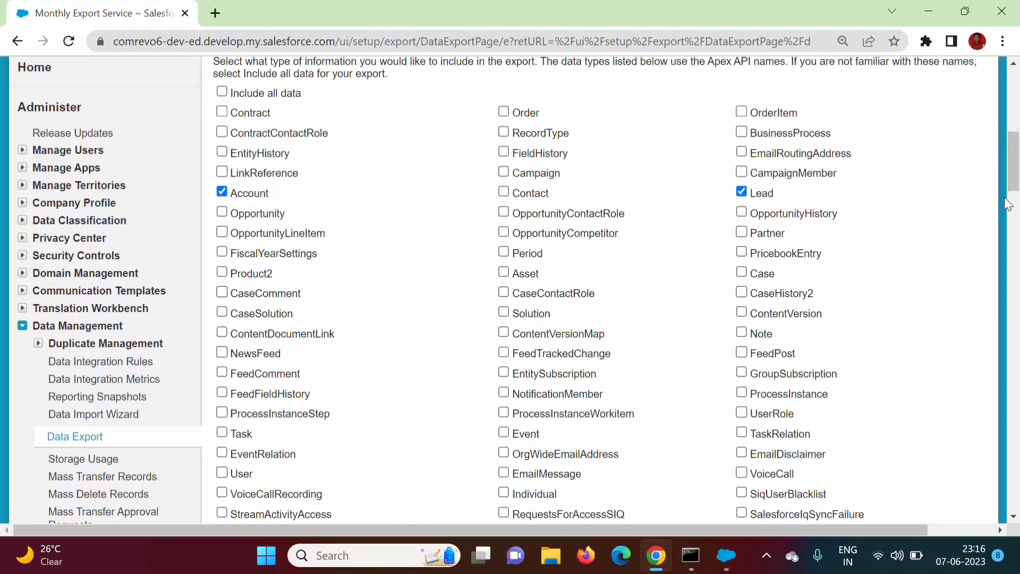
drag(1016, 170, 1014, 486)
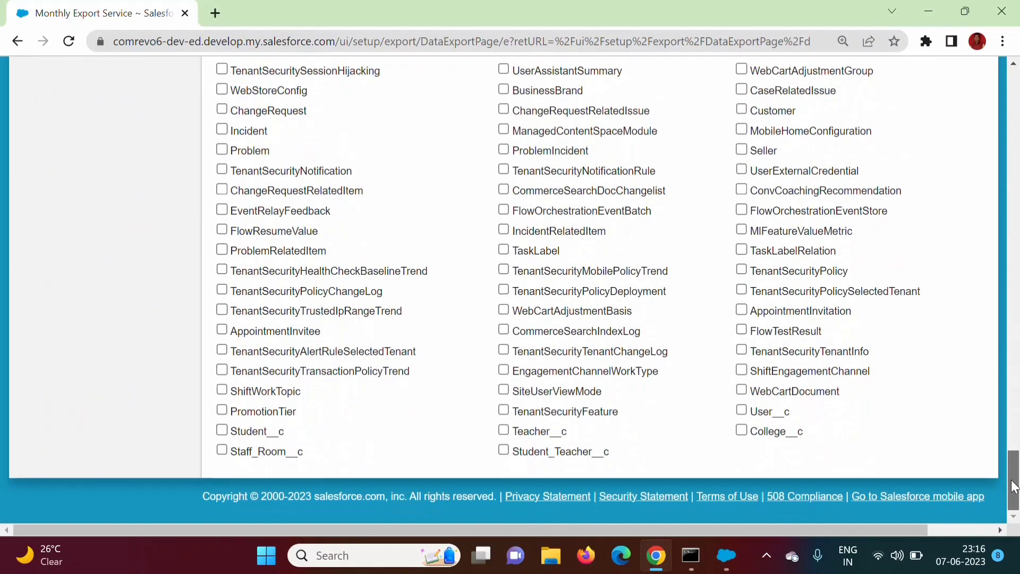
click(222, 431)
click(503, 431)
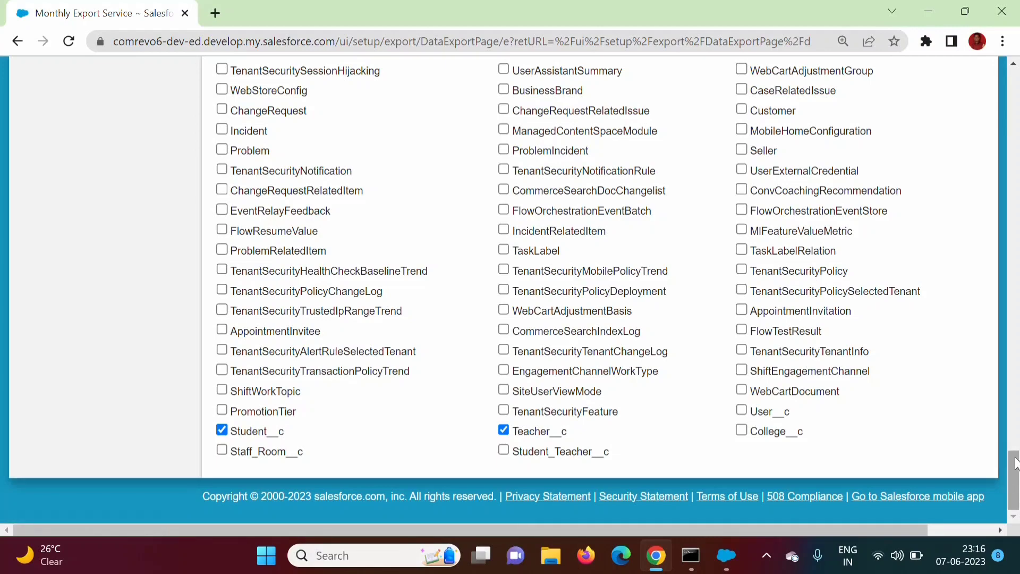
drag(1015, 462, 1016, 99)
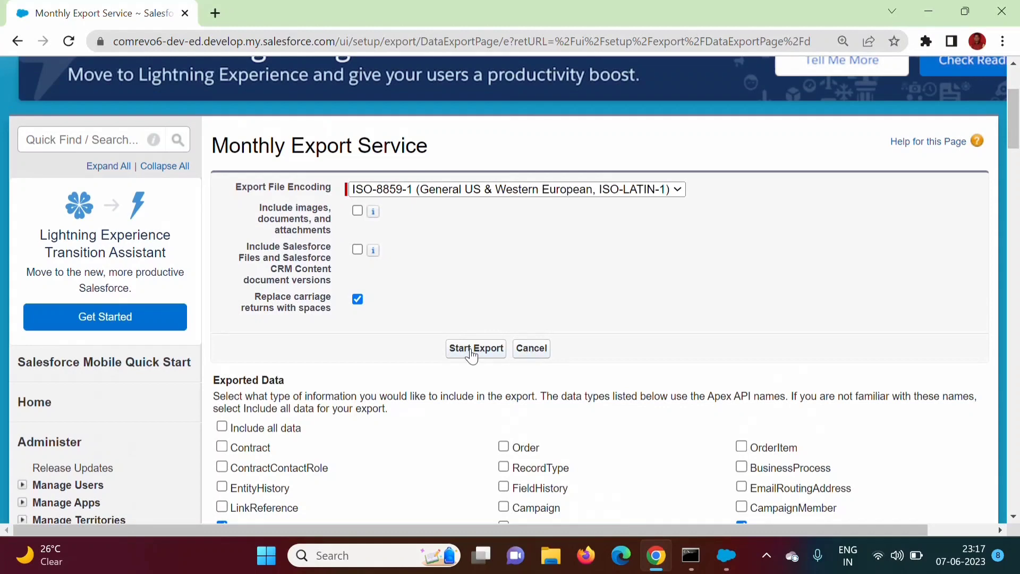
Step: Start the export and select the 'Your export has been queued' confirmation message
click(476, 348)
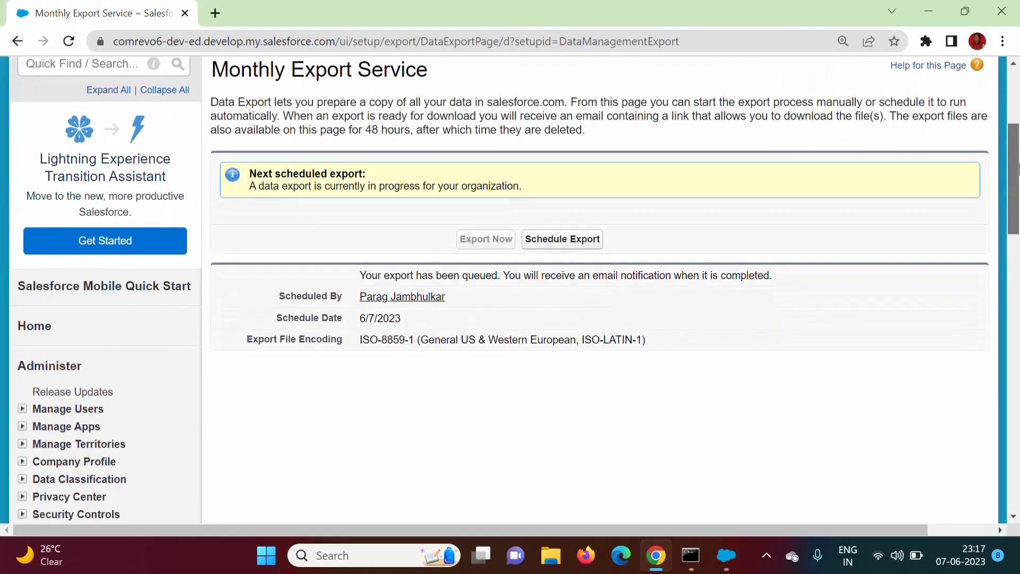
drag(1012, 112, 1012, 171)
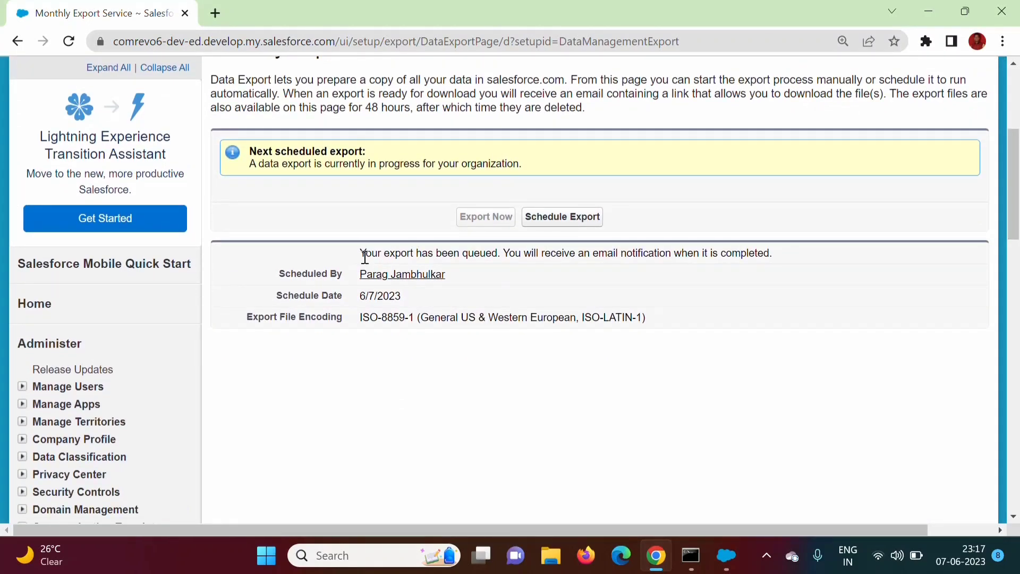
mouse_move(365, 257)
mouse_down()
mouse_move(483, 268)
mouse_move(787, 264)
mouse_up()
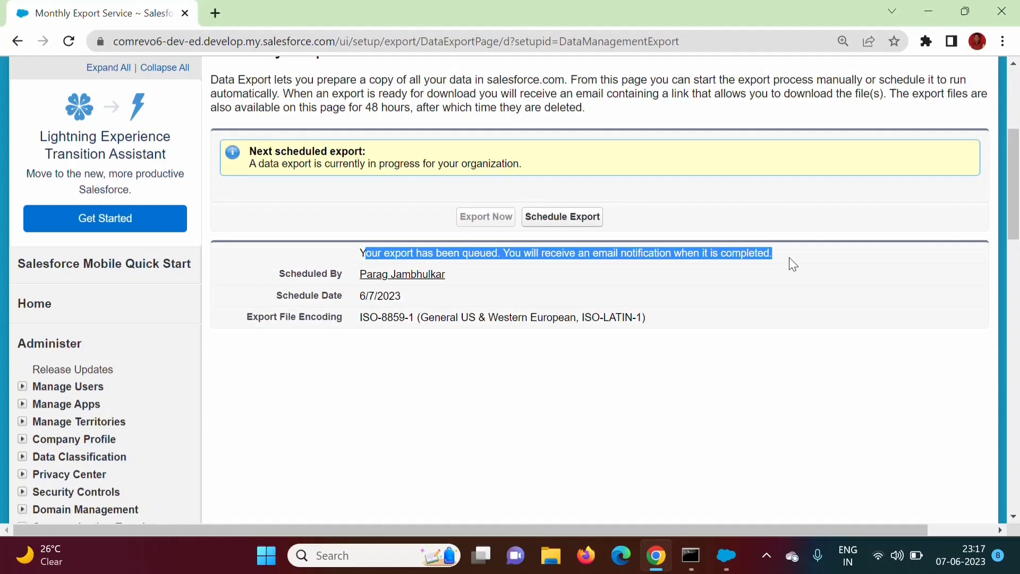
Step: In a new tab, follow the Gmail 'Data Export has completed' email's link to the export page
click(215, 14)
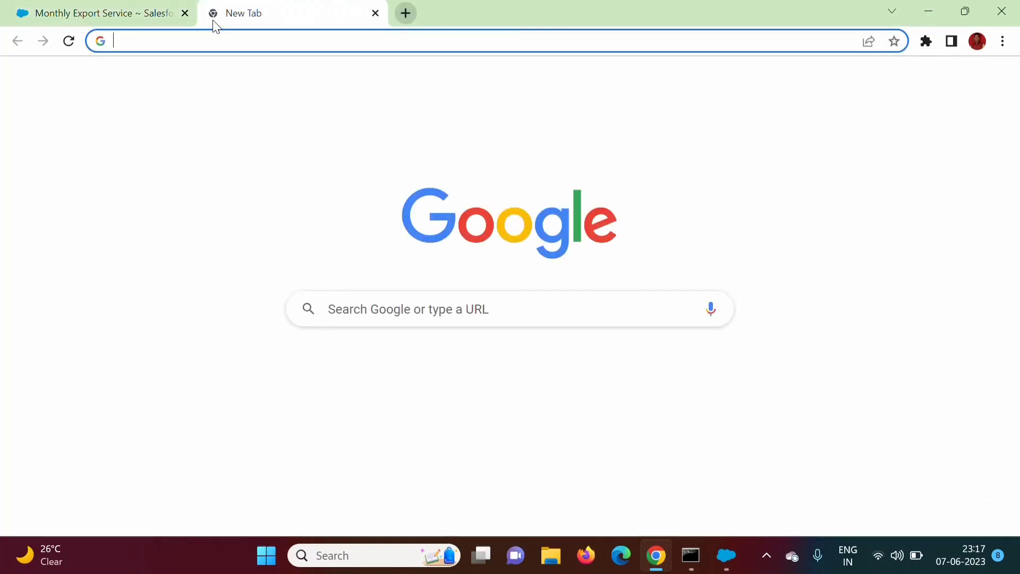
text(gmail.co)
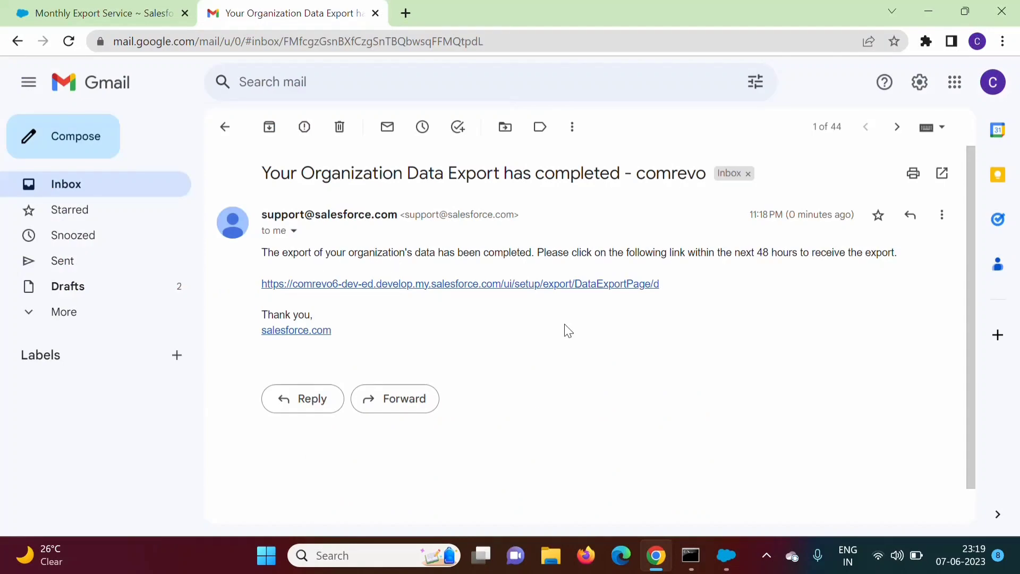
click(408, 285)
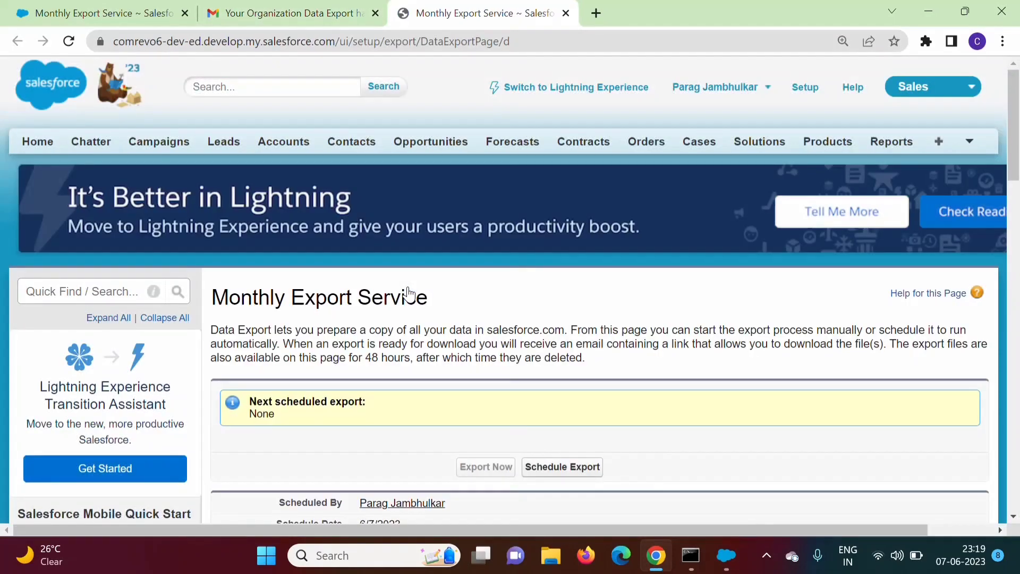
scroll(391, 460, down, 3)
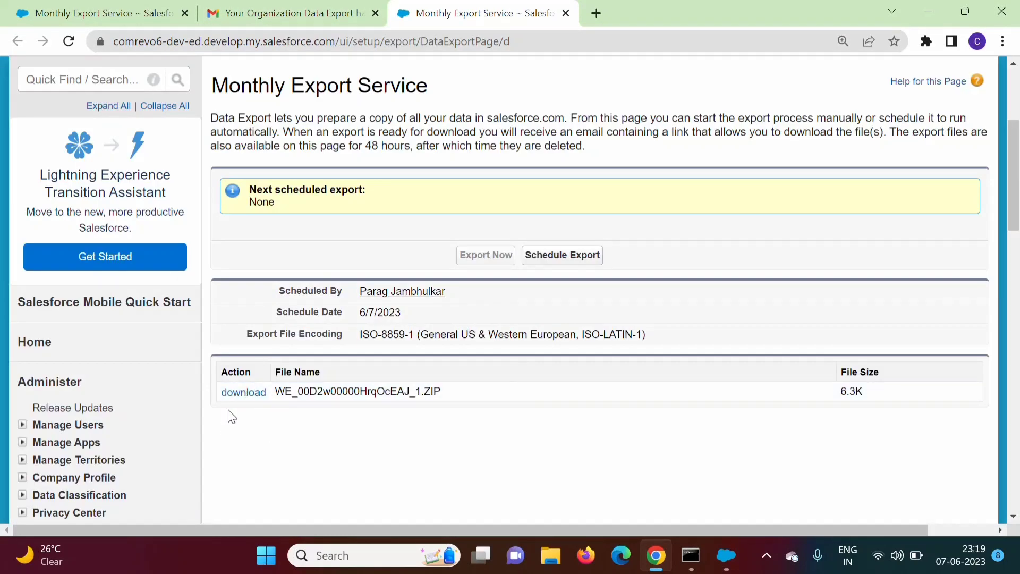
Step: Download the export ZIP WE_00D2w00000HrqOcEAJ_1 (6.27 KB) and open its download options
click(242, 398)
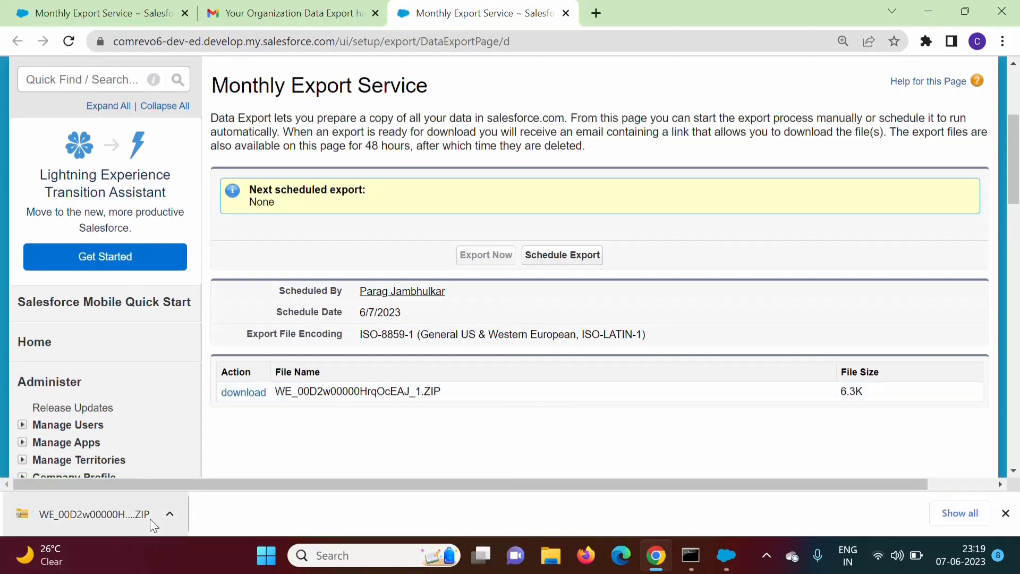
click(168, 516)
Step: Show the ZIP in Downloads and extract it into the suggested folder
click(224, 453)
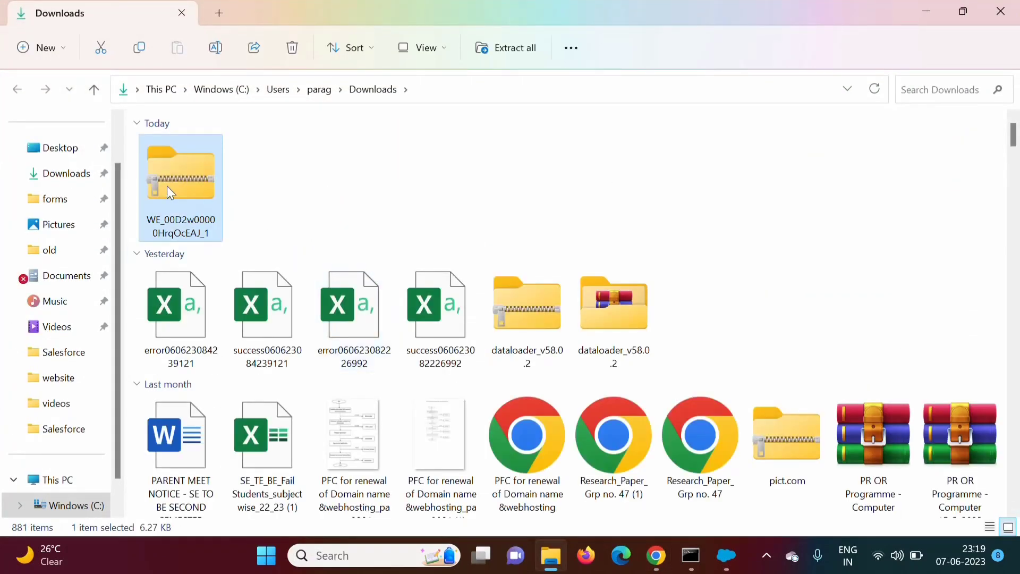
right_click(167, 186)
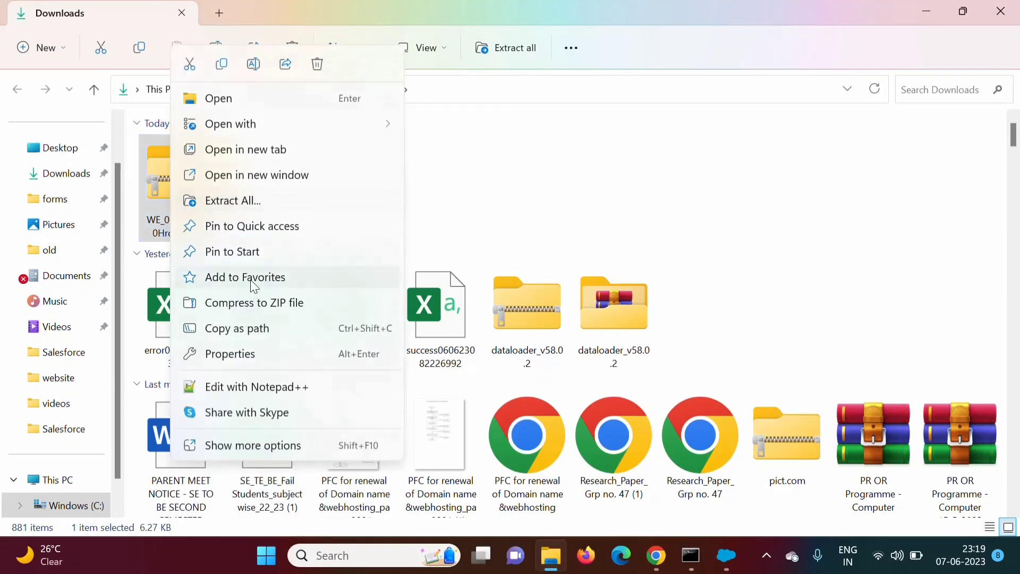
click(228, 201)
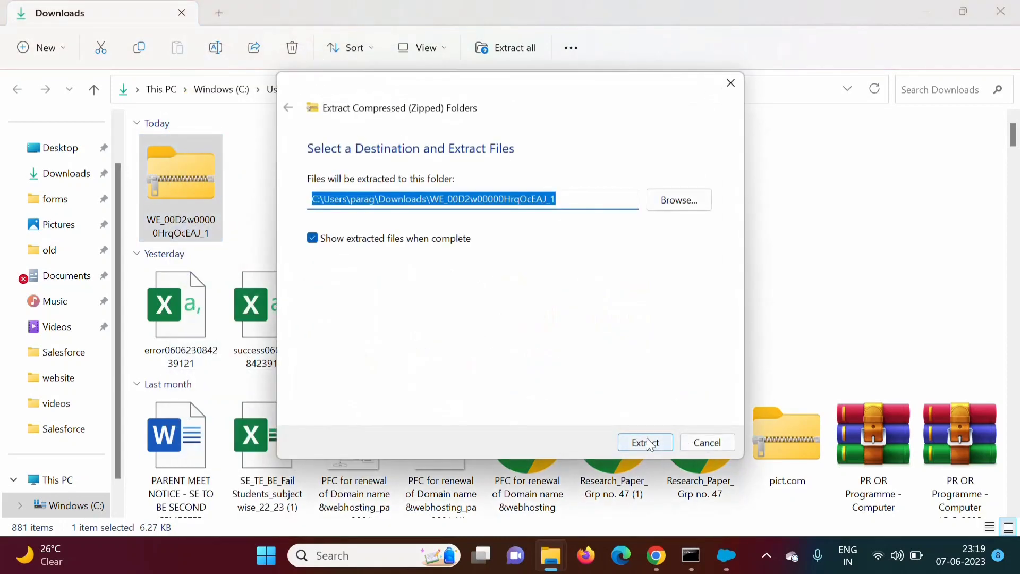
click(641, 440)
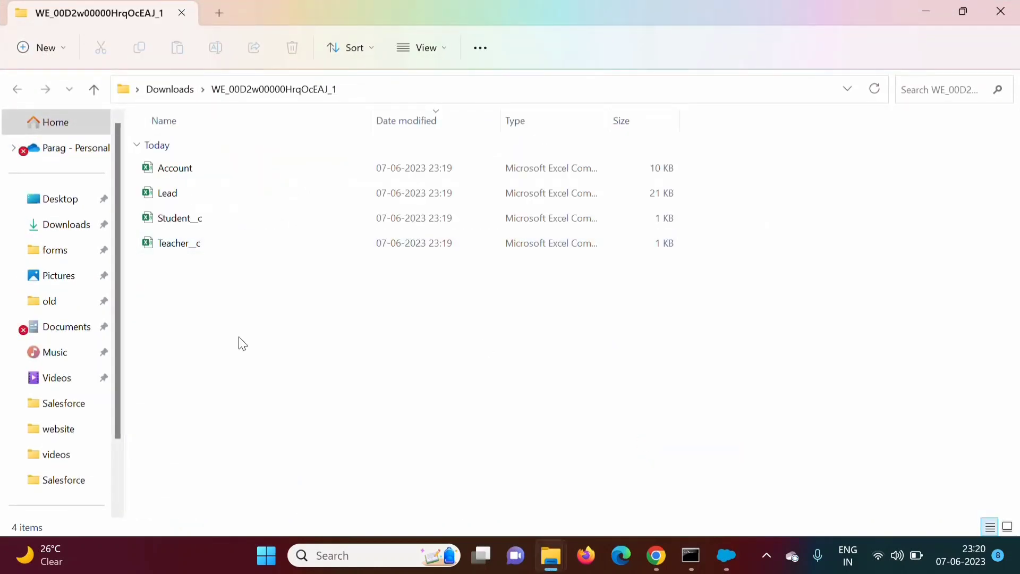
Step: Review the account records in Account.csv in Excel, then close Excel and return to Chrome
double_click(188, 173)
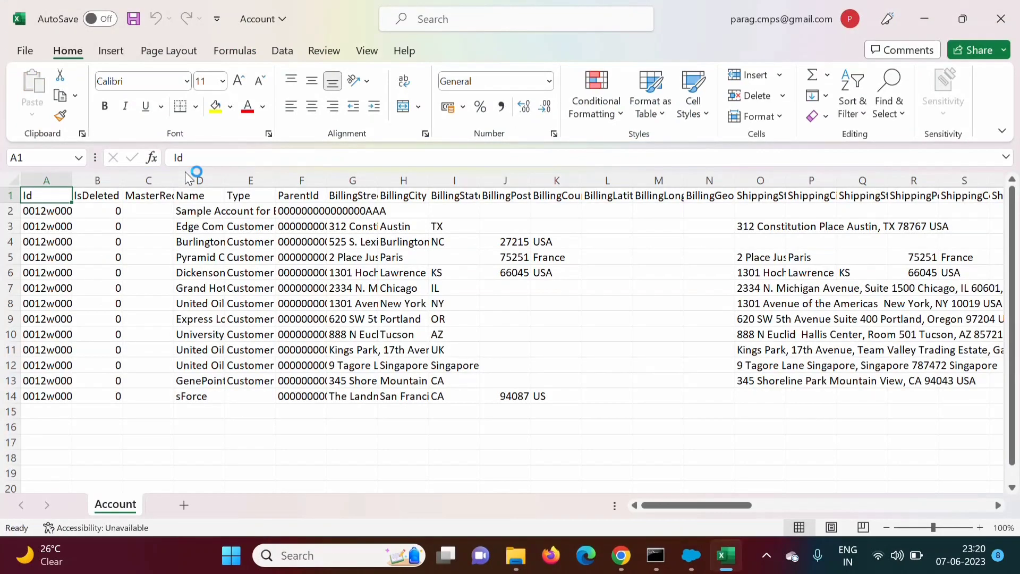
click(685, 503)
drag(684, 503, 578, 516)
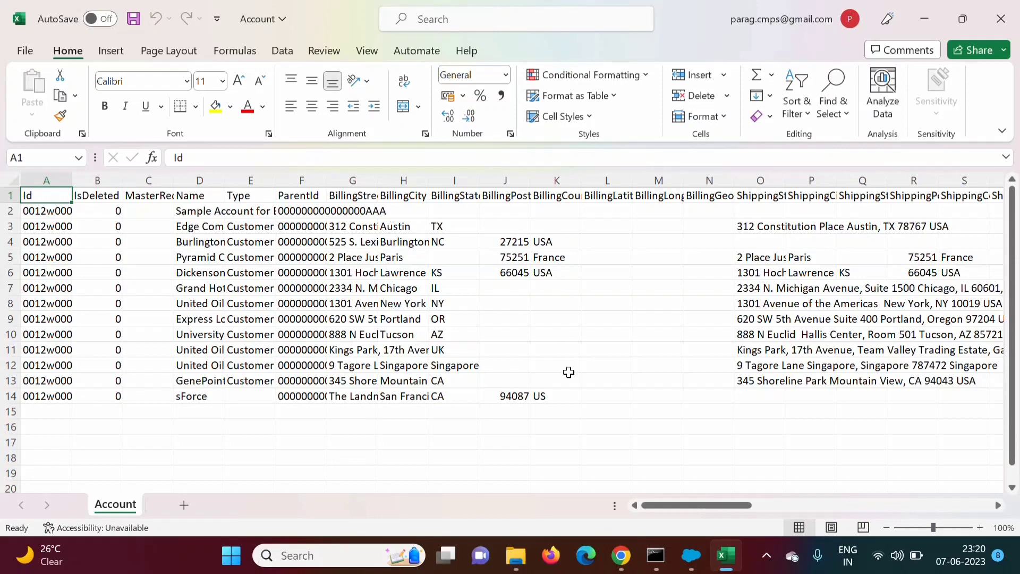
click(691, 556)
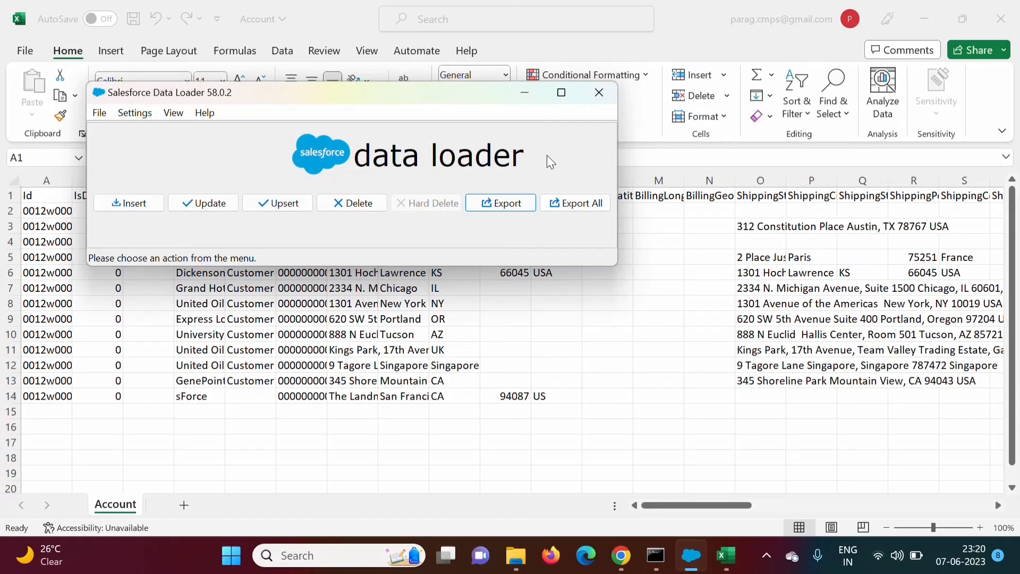
key(alt+Tab)
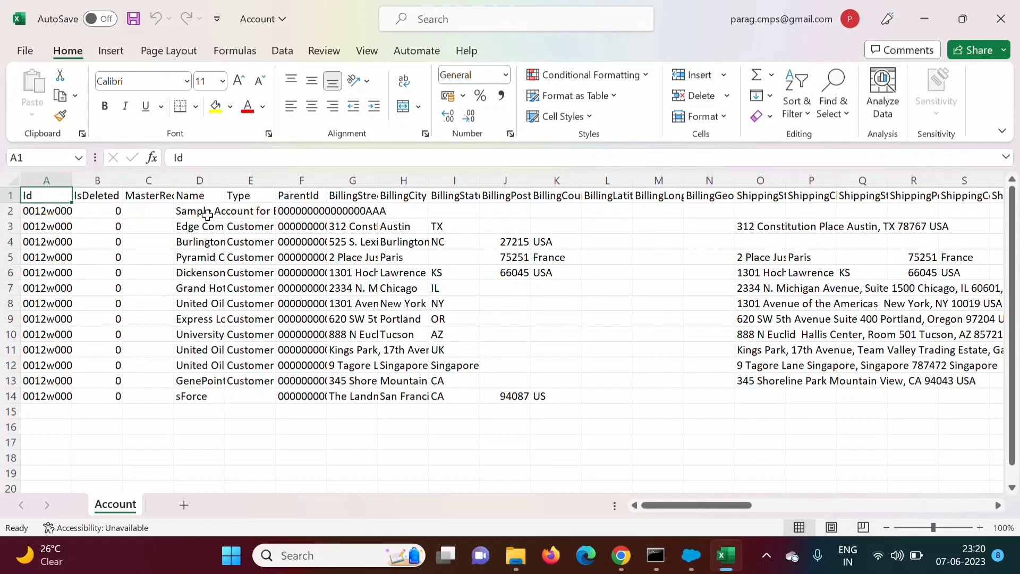
key(alt+F4)
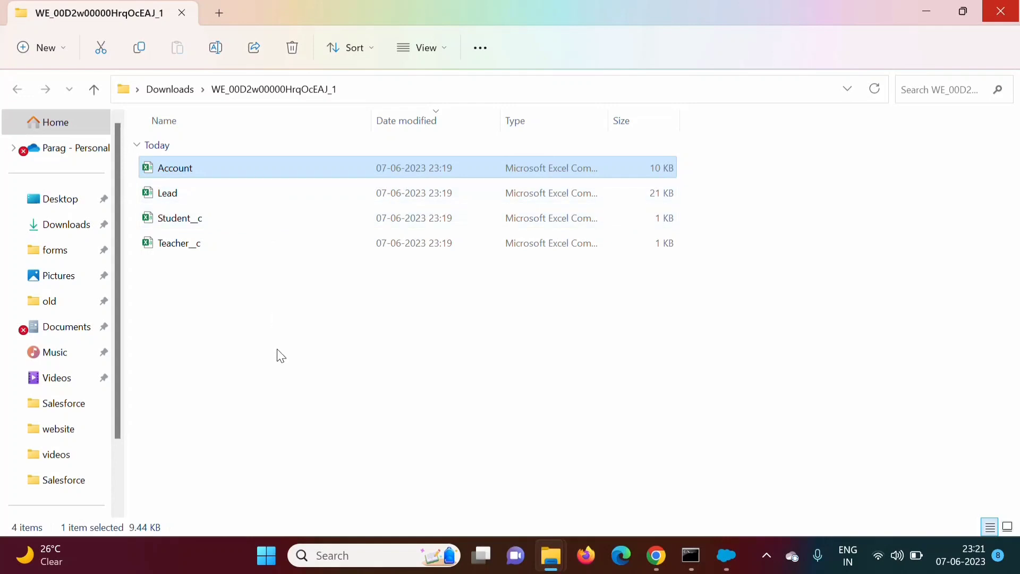
key(alt+Tab)
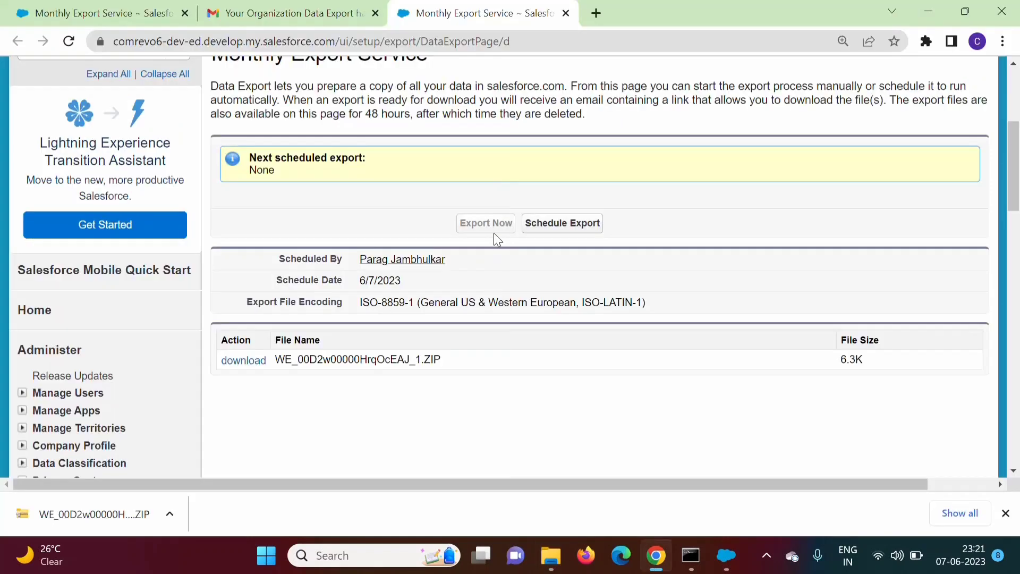
Step: Open Schedule Export and set the monthly frequency to the 3rd Monday
click(563, 224)
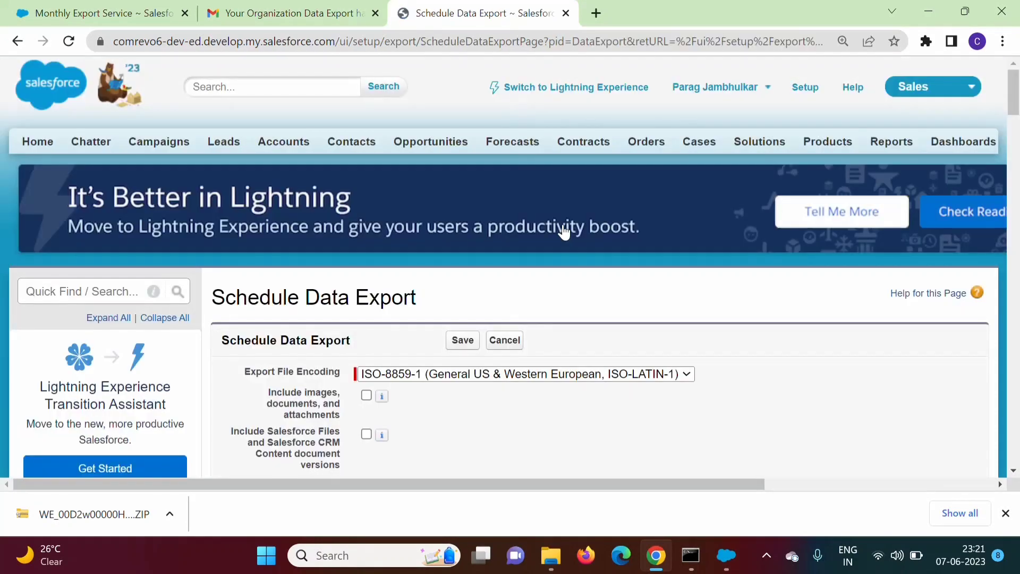
scroll(356, 319, down, 3)
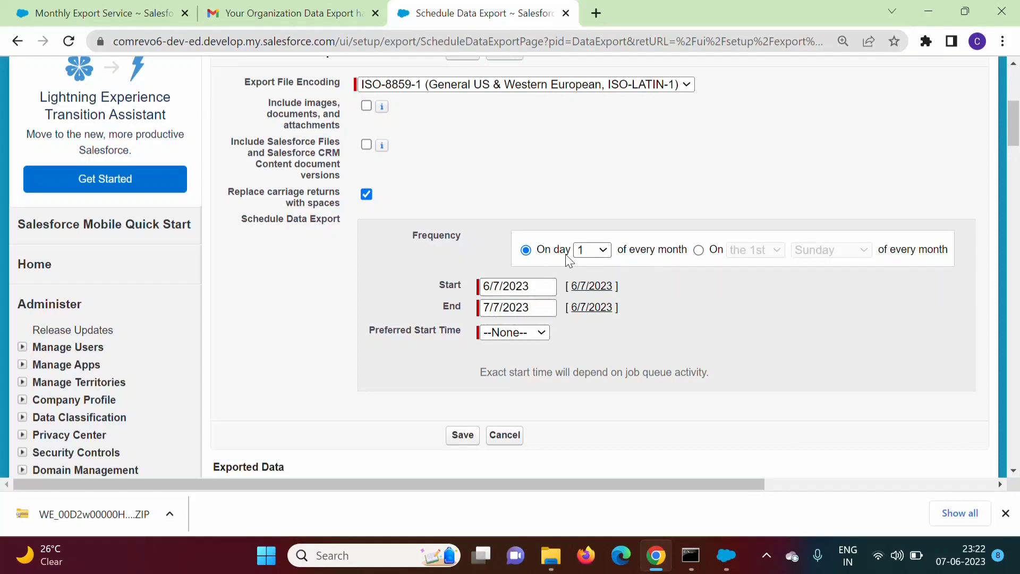
click(601, 251)
click(588, 309)
click(699, 251)
click(834, 254)
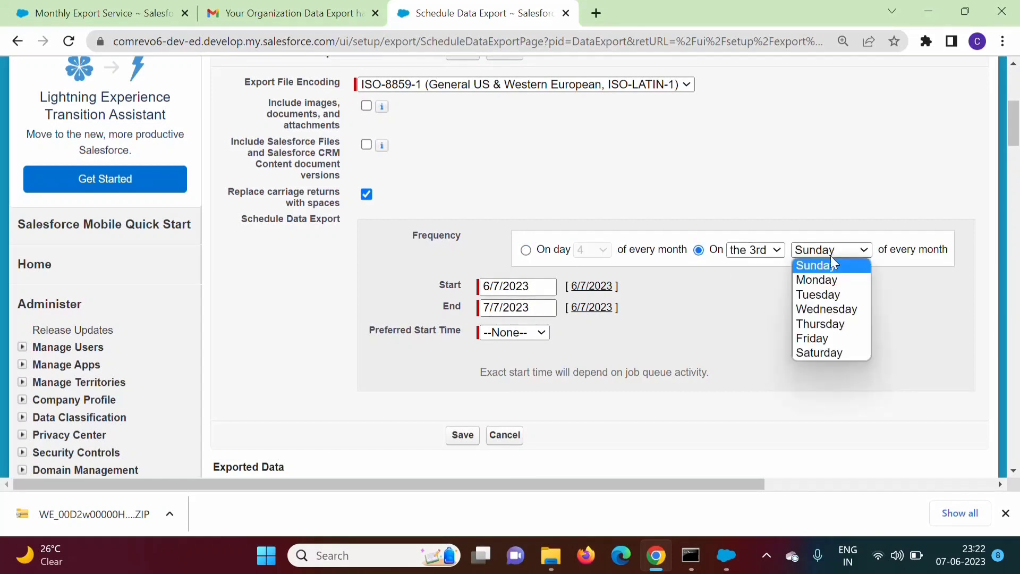
click(831, 282)
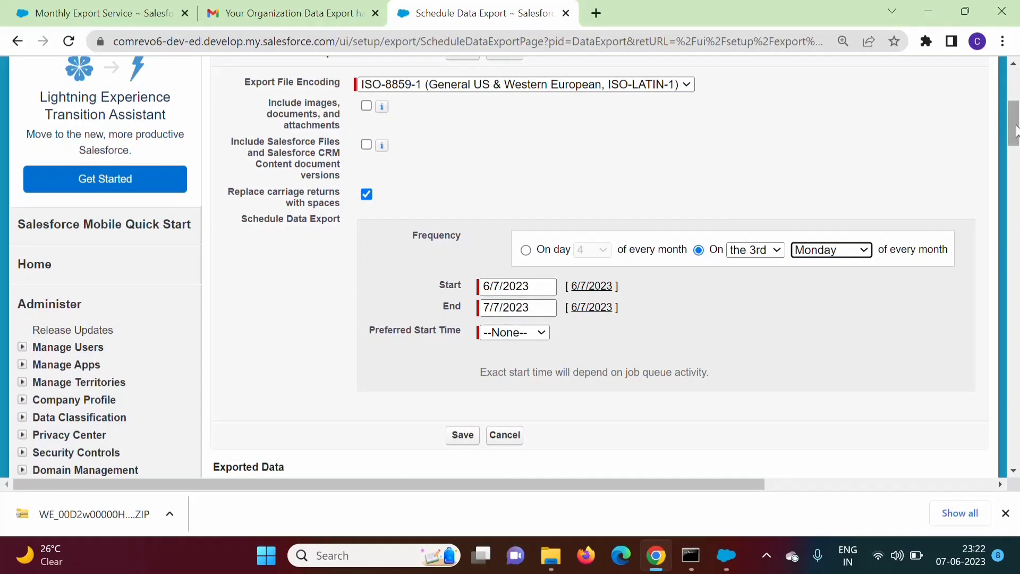
scroll(646, 297, up, 4)
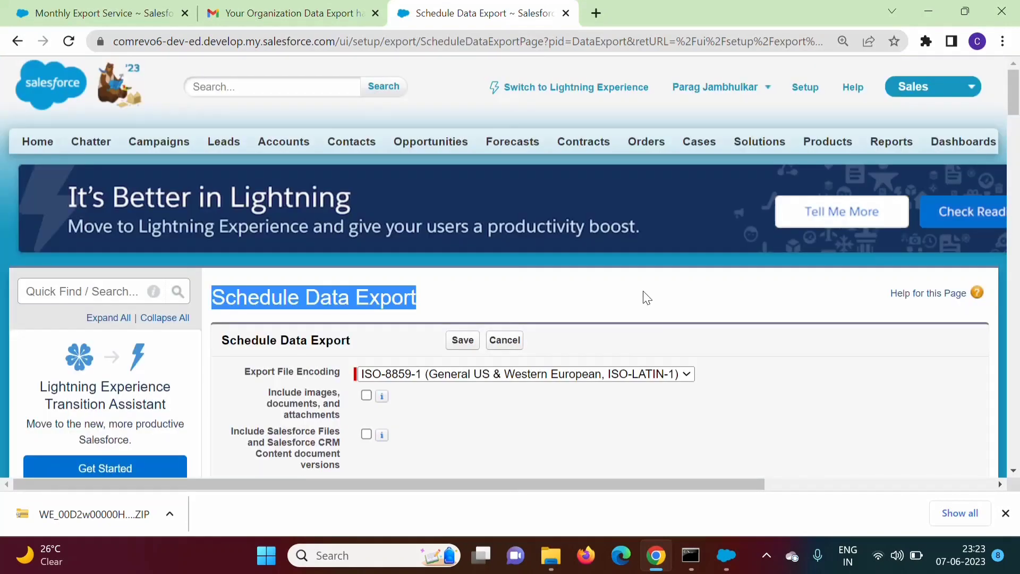